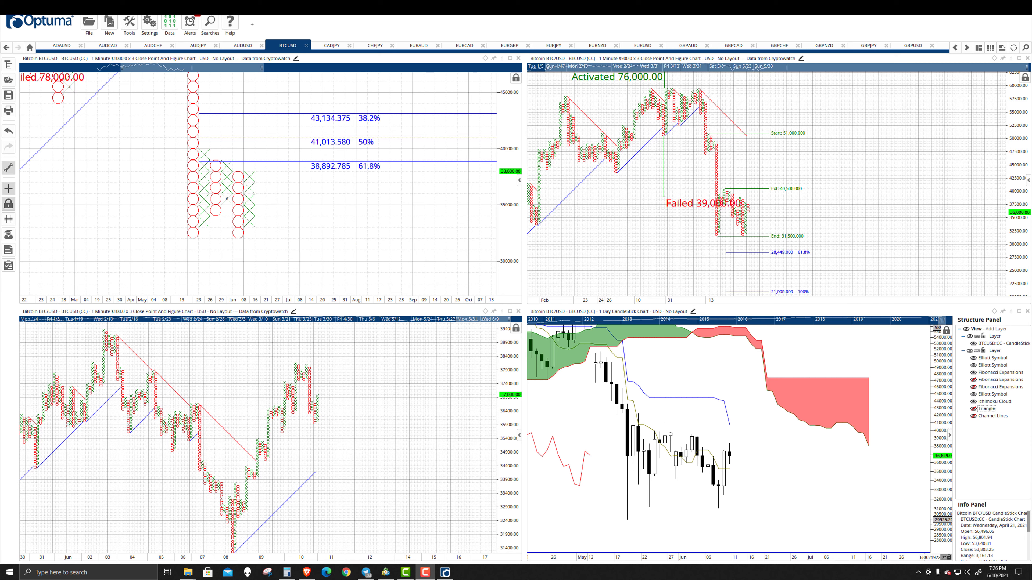
# Maximize the 1 Day Bitcoin candlestick chart and show the hidden triangle drawing over the May and June 2021 candles
pyautogui.click(1019, 312)
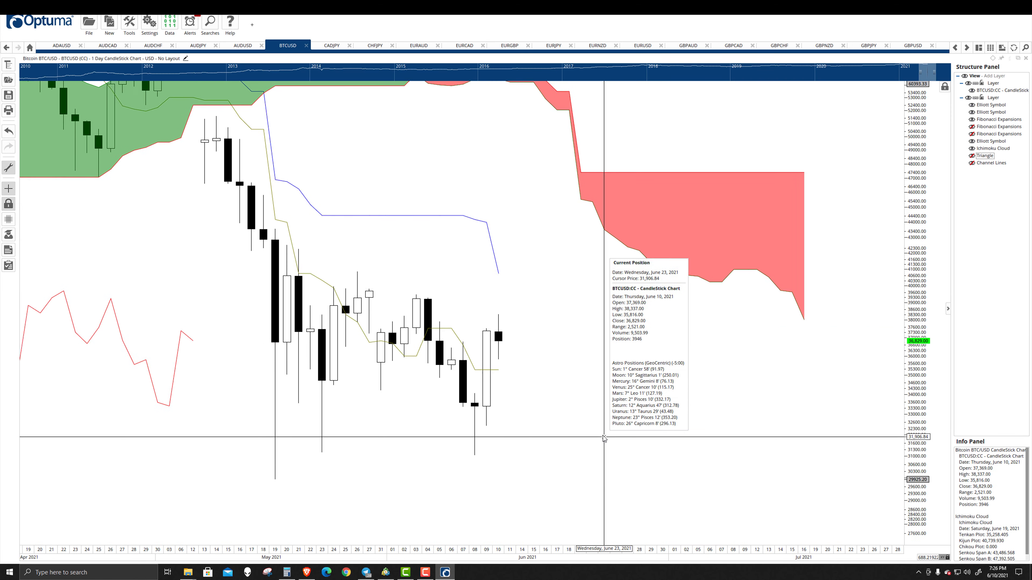
pyautogui.moveTo(574, 362); pyautogui.dragTo(546, 420)
pyautogui.moveTo(540, 463); pyautogui.dragTo(497, 412)
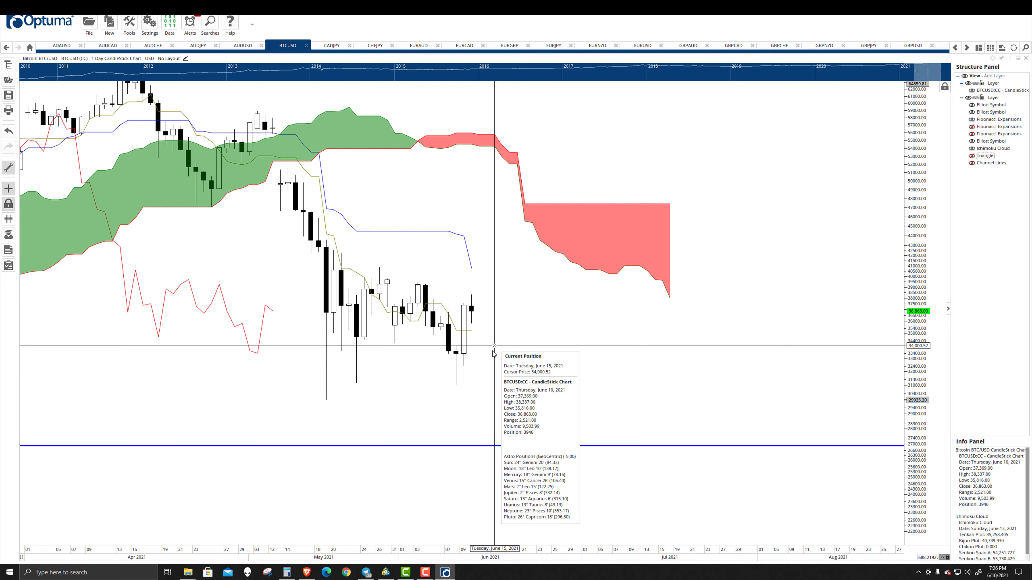
pyautogui.scroll(-3, 493, 352)
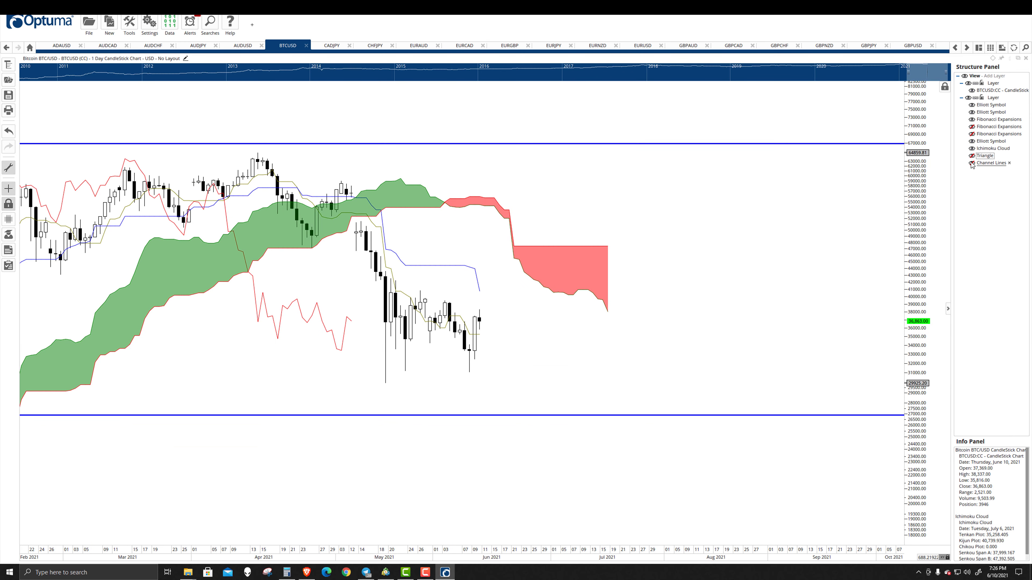
pyautogui.scroll(2, 480, 375)
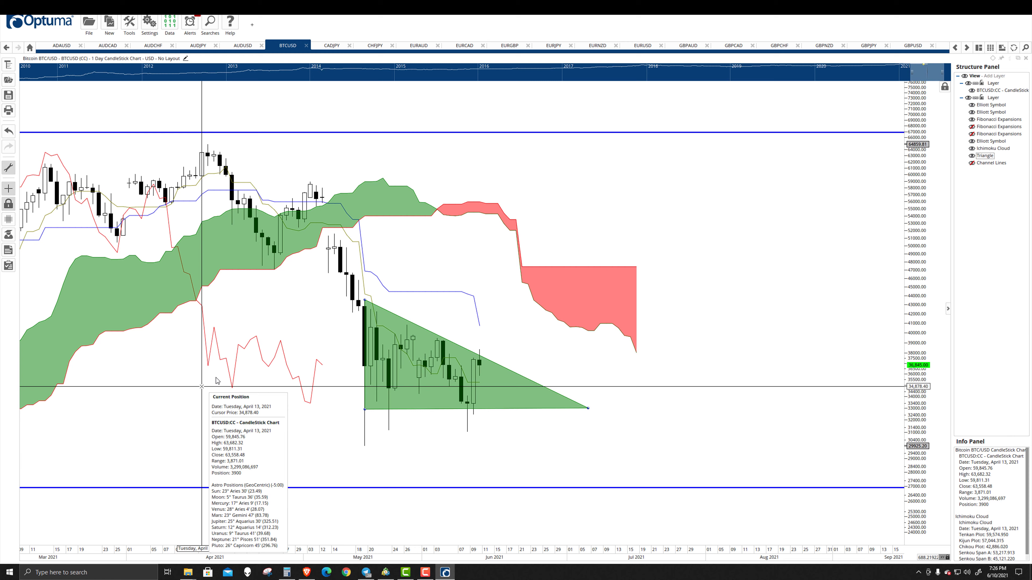
# Swap the triangle for the Channel Lines drawing and widen the channel downward by moving its lower line further below the candles
pyautogui.moveTo(966, 157)
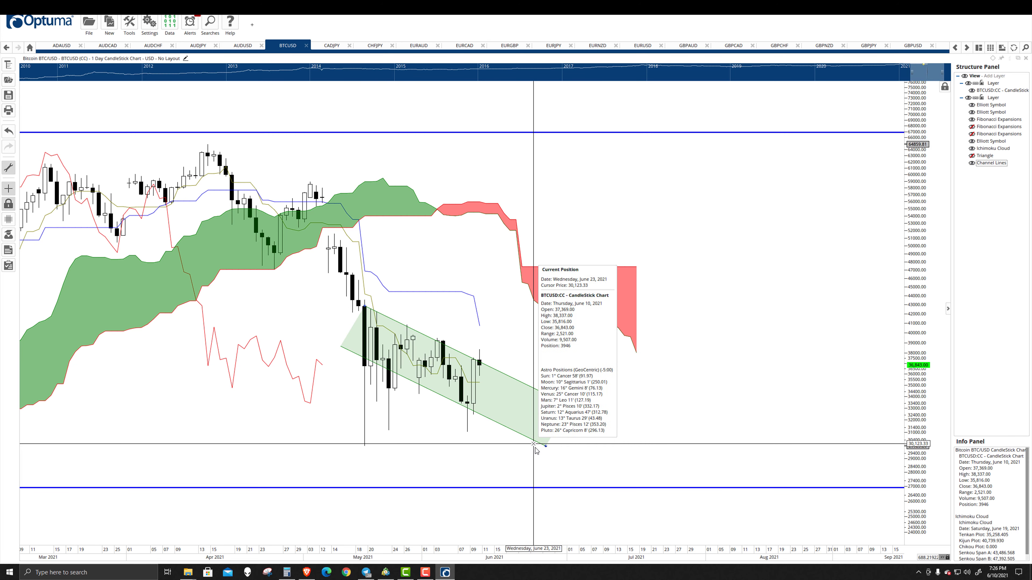
pyautogui.moveTo(546, 446); pyautogui.dragTo(534, 460)
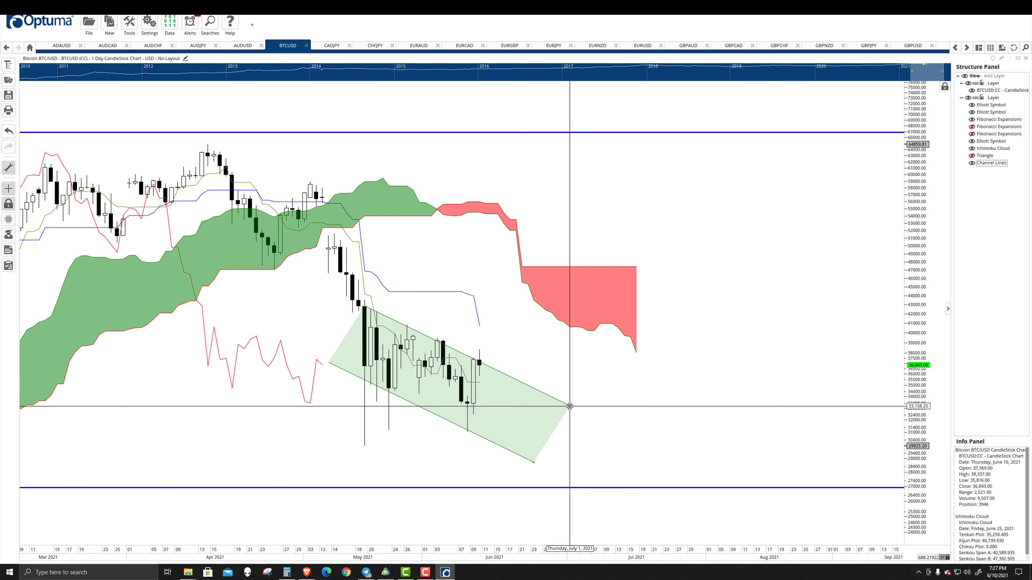
# Switch to the TradingView chart in Brave to examine the daily BTCUSD triangle and Ichimoku cloud, and return to Optuma
pyautogui.press('super+Tab')
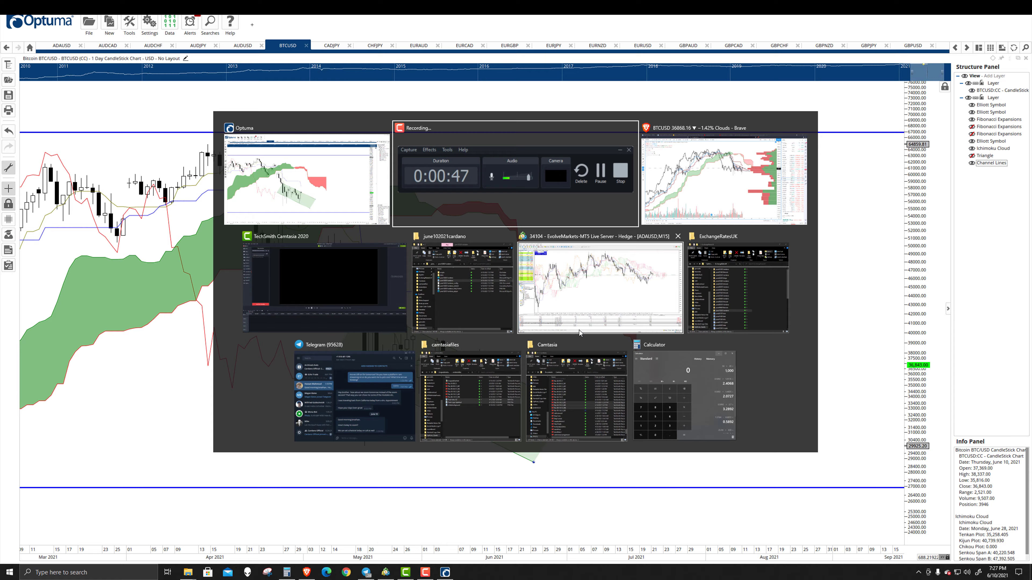
pyautogui.click(681, 190)
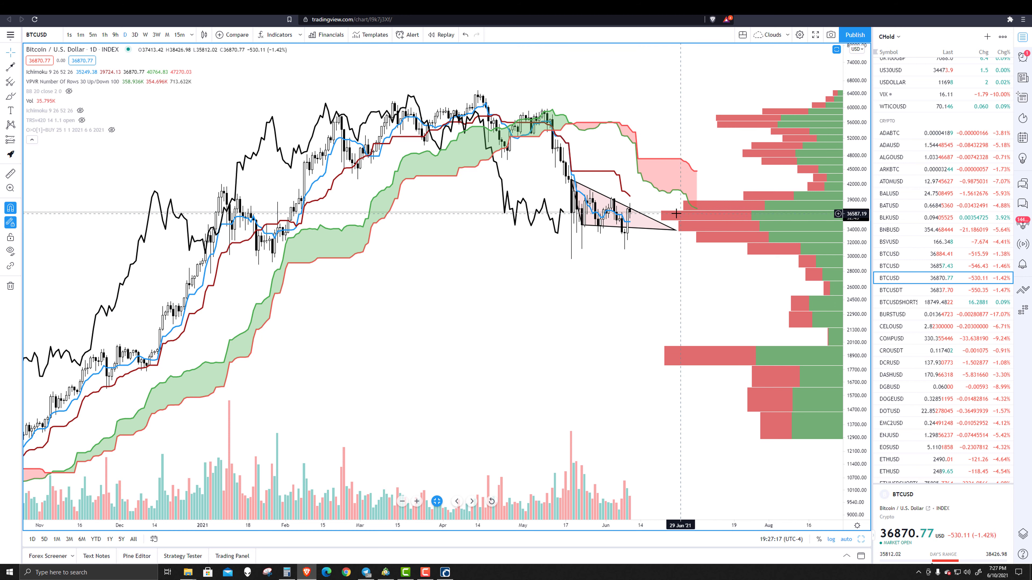
pyautogui.hotkey('alt', 'Tab')
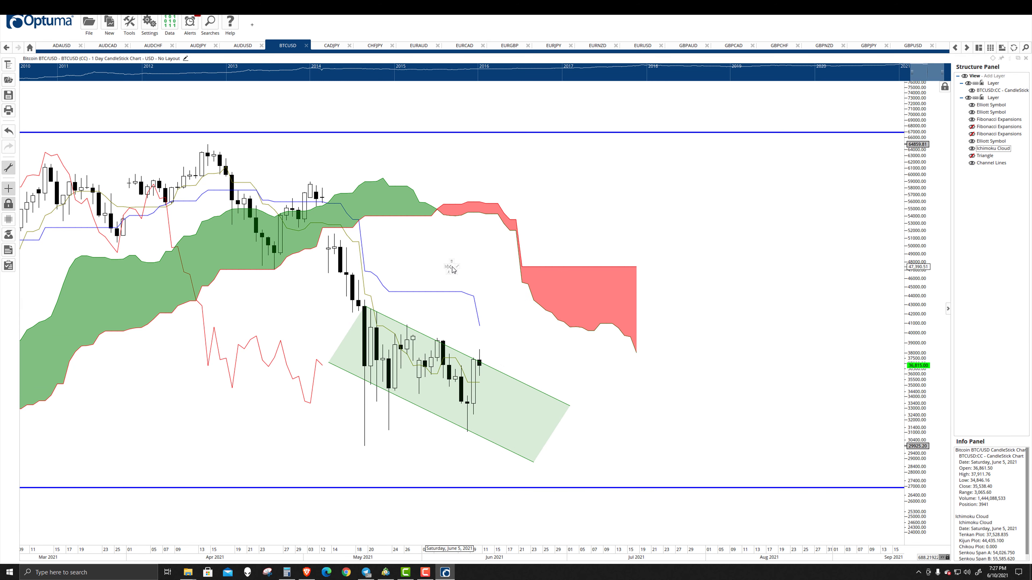
# Add a new Ichimoku Cloud to the daily candlestick chart and delete the original Ichimoku Cloud
pyautogui.write('ichi')
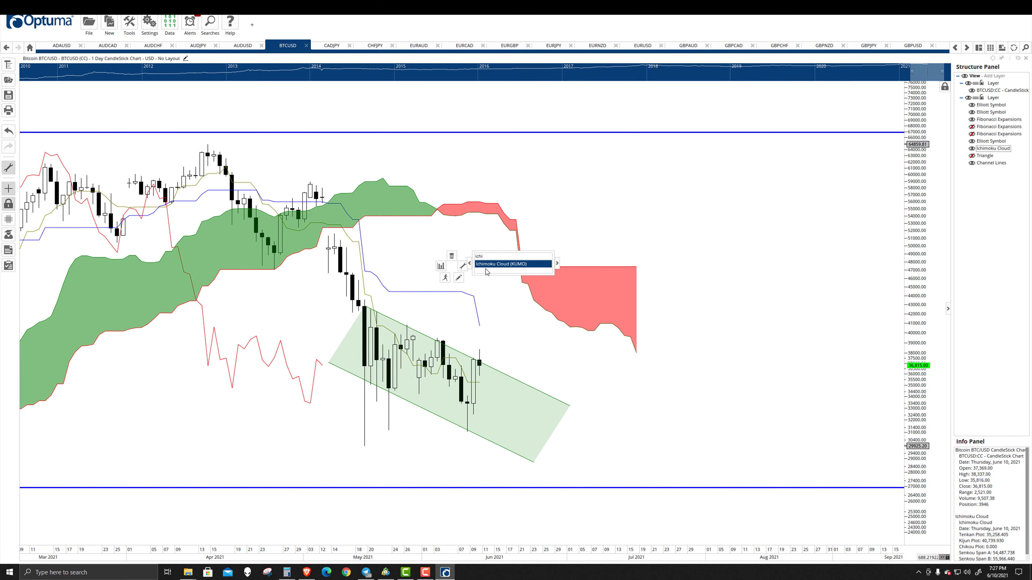
pyautogui.click(487, 265)
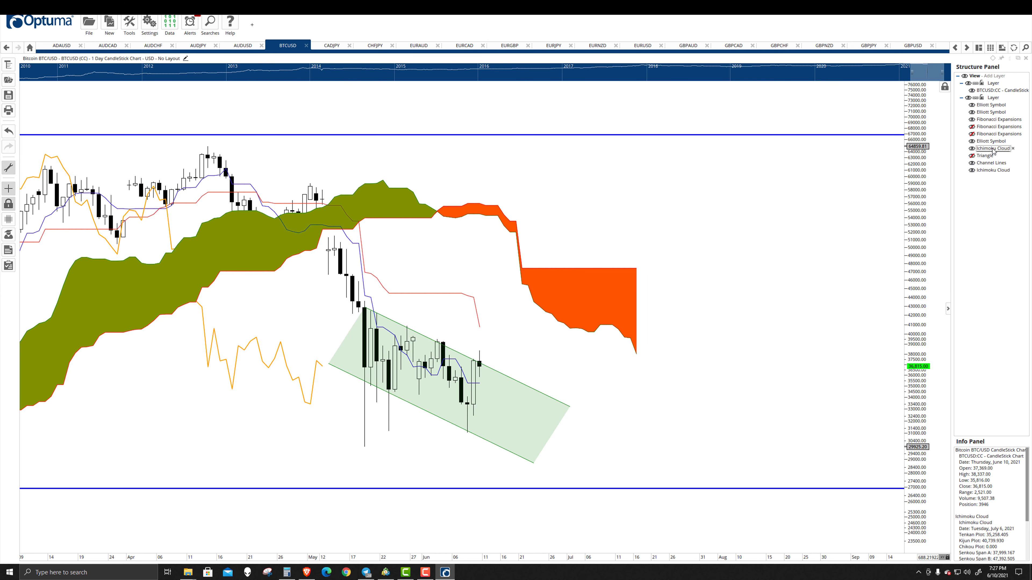
pyautogui.click(1013, 149)
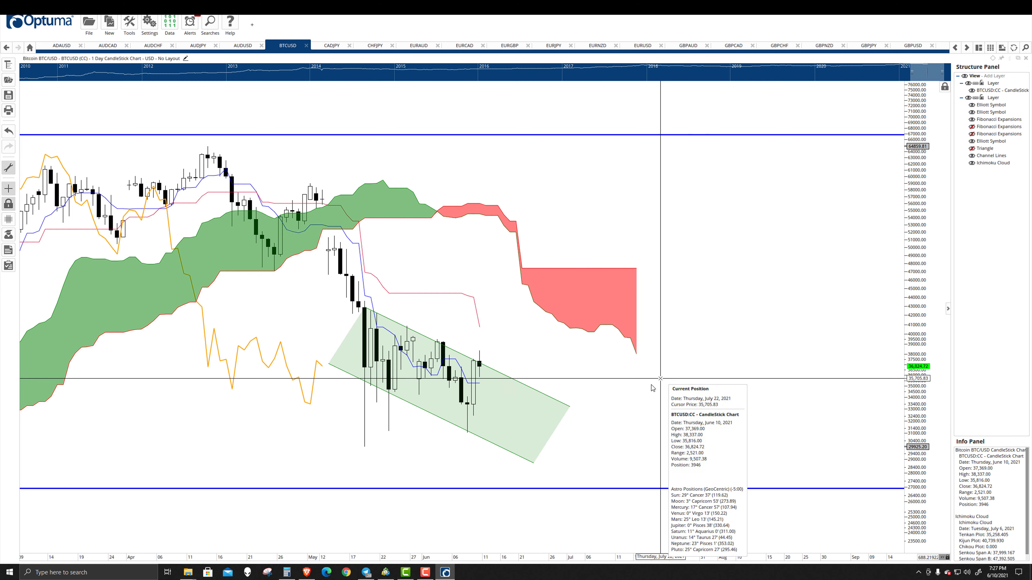
pyautogui.scroll(2, 536, 357)
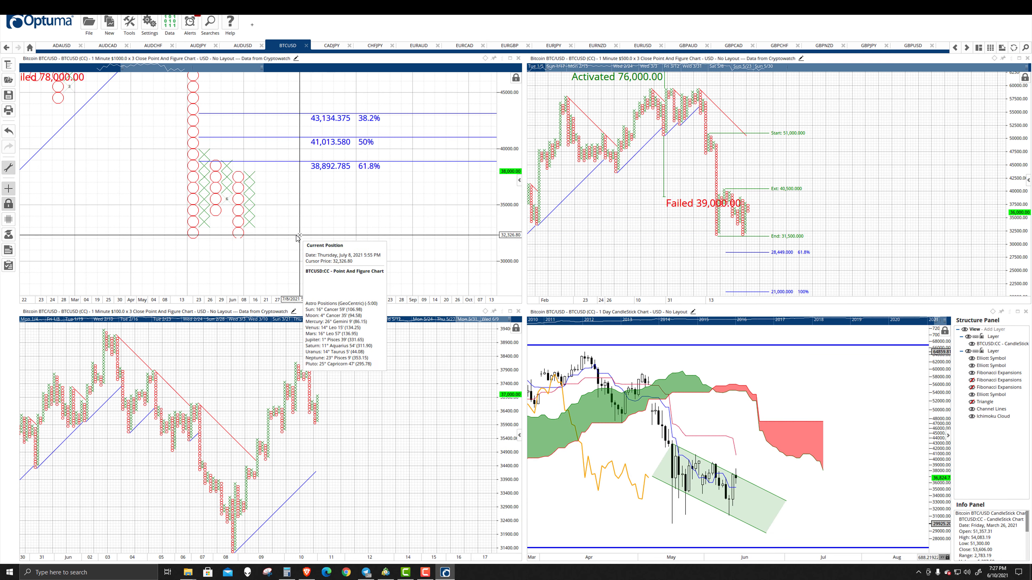
# Place a Vertical Targets count at the low of the latest O column on the maximized $1000 x 3 point and figure chart
pyautogui.moveTo(310, 221)
pyautogui.mouseDown()
pyautogui.moveTo(315, 241)
pyautogui.moveTo(306, 221)
pyautogui.mouseUp()
pyautogui.scroll(-2, 310, 220)
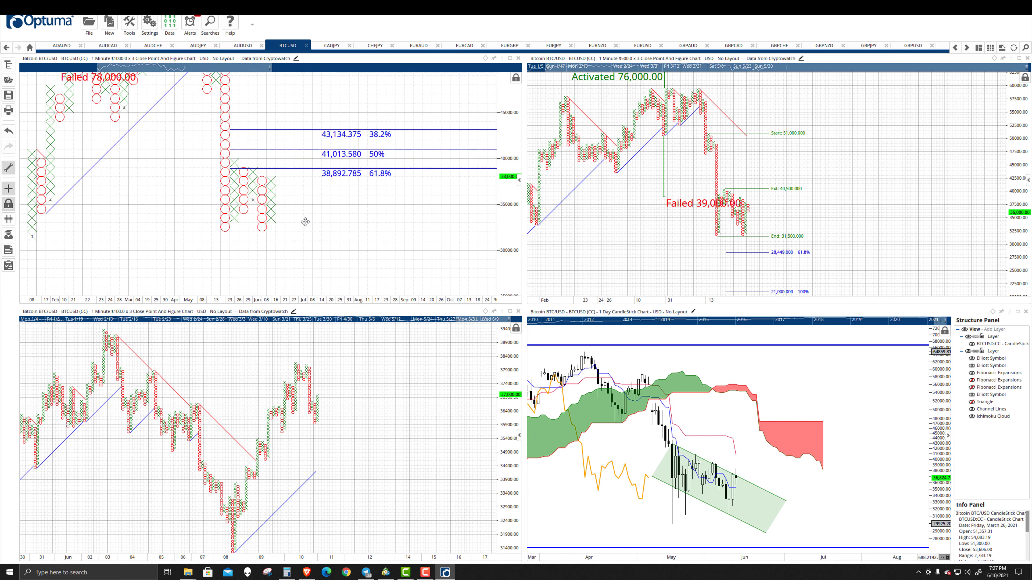
pyautogui.click(511, 58)
pyautogui.scroll(3, 668, 369)
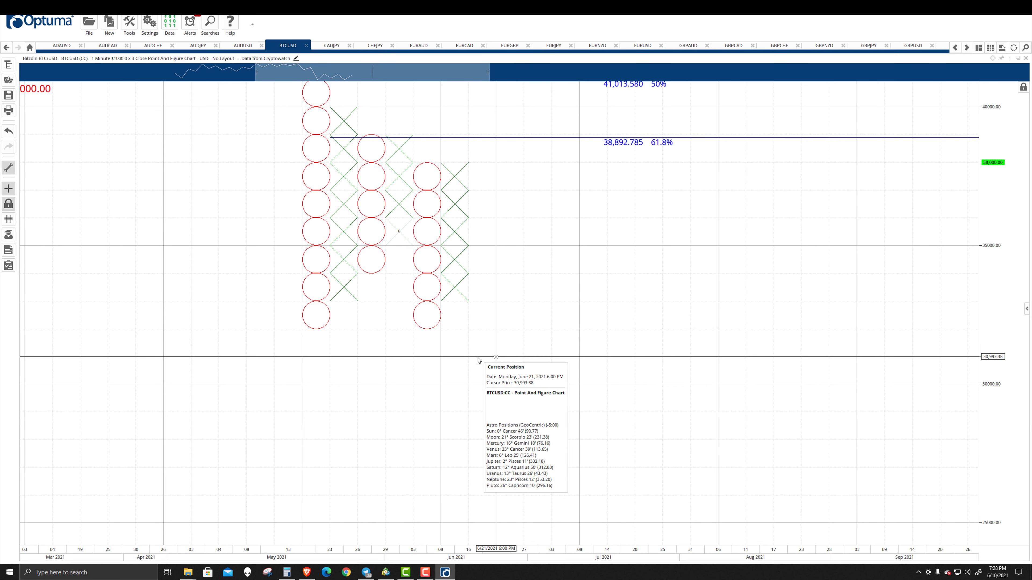
pyautogui.scroll(-5, 478, 359)
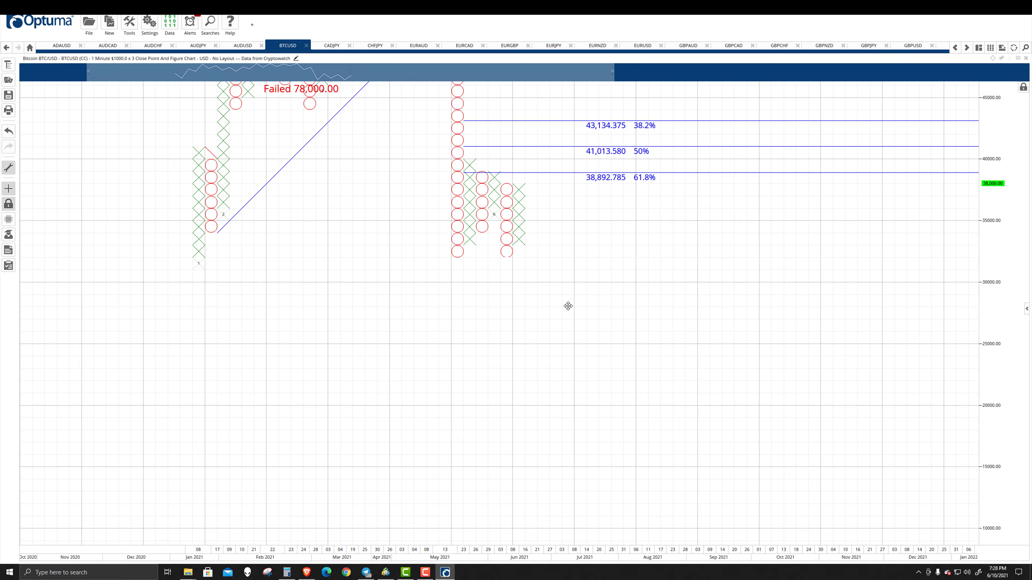
pyautogui.rightClick(526, 369)
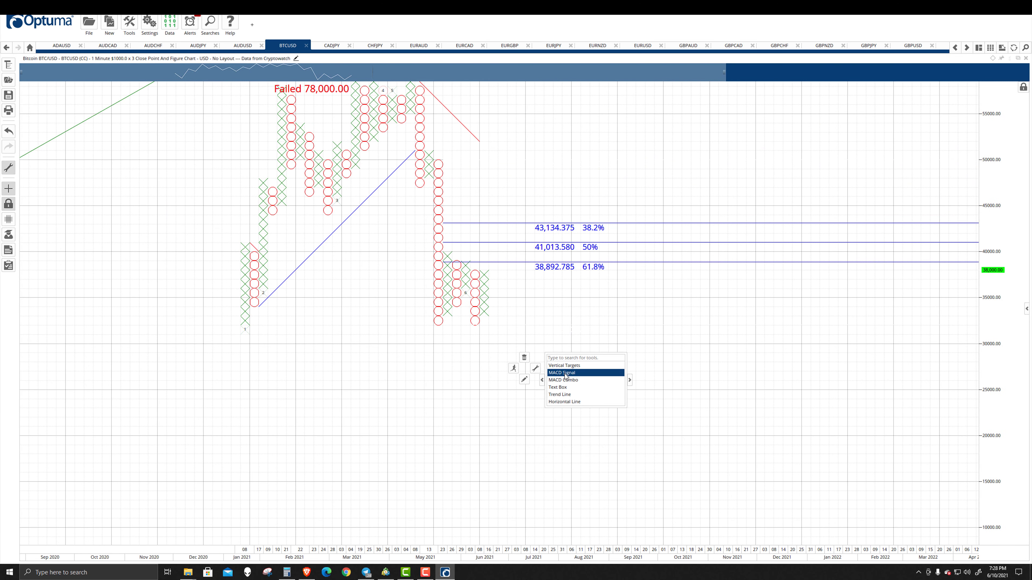
pyautogui.click(565, 365)
pyautogui.click(479, 331)
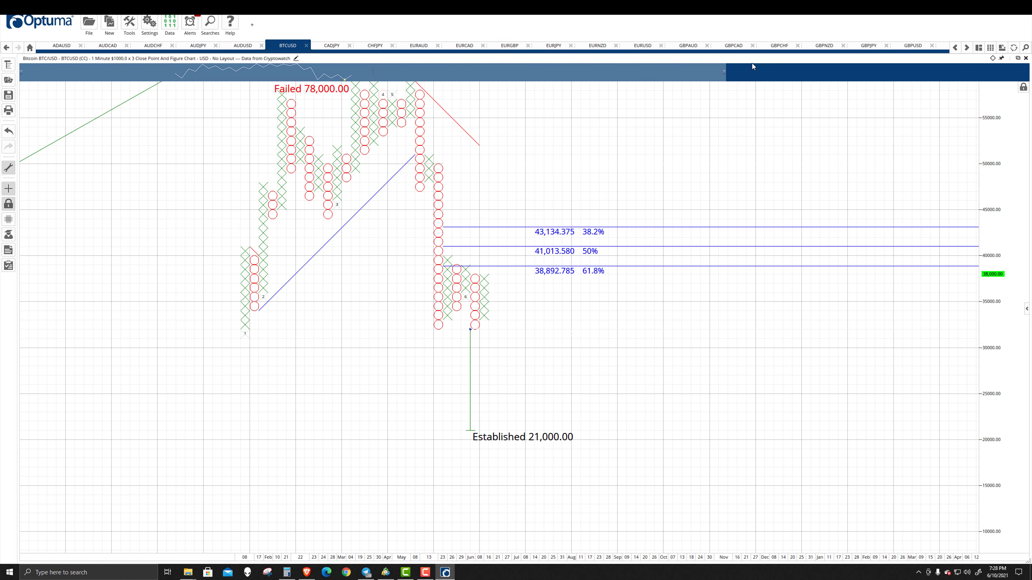
pyautogui.moveTo(752, 61); pyautogui.dragTo(371, 190)
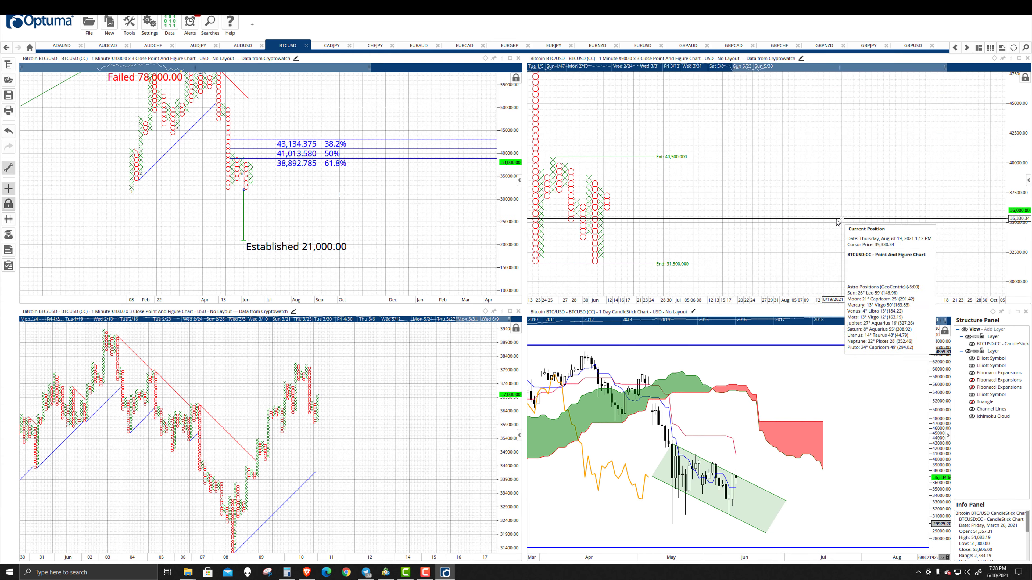
# Examine the latest columns of the $100 x 3 and $500 x 3 point and figure charts, including the $500 chart's extension levels
pyautogui.moveTo(318, 449); pyautogui.dragTo(396, 427)
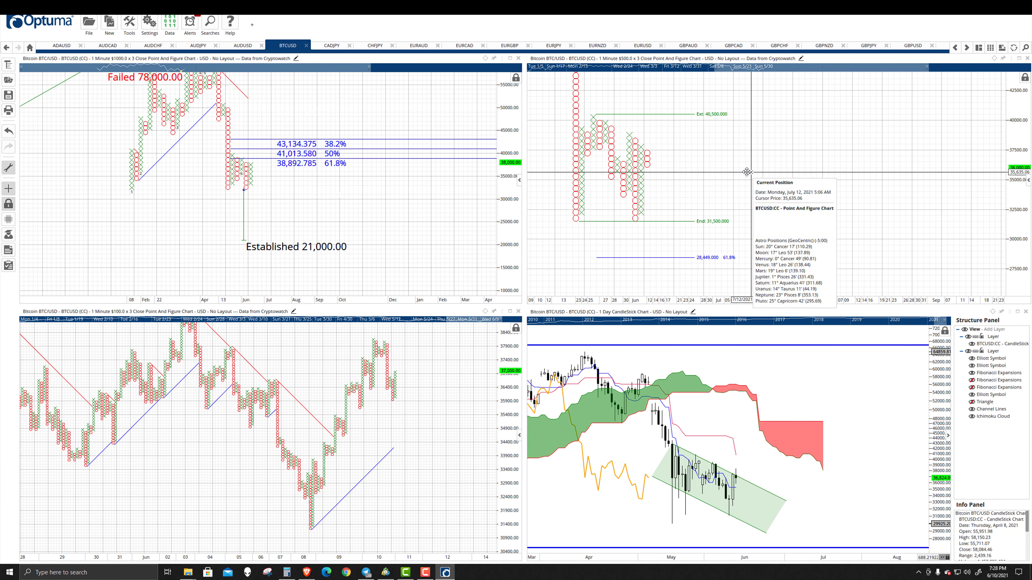
pyautogui.moveTo(725, 171)
pyautogui.mouseDown()
pyautogui.moveTo(786, 201)
pyautogui.moveTo(731, 188)
pyautogui.mouseUp()
pyautogui.scroll(2, 752, 208)
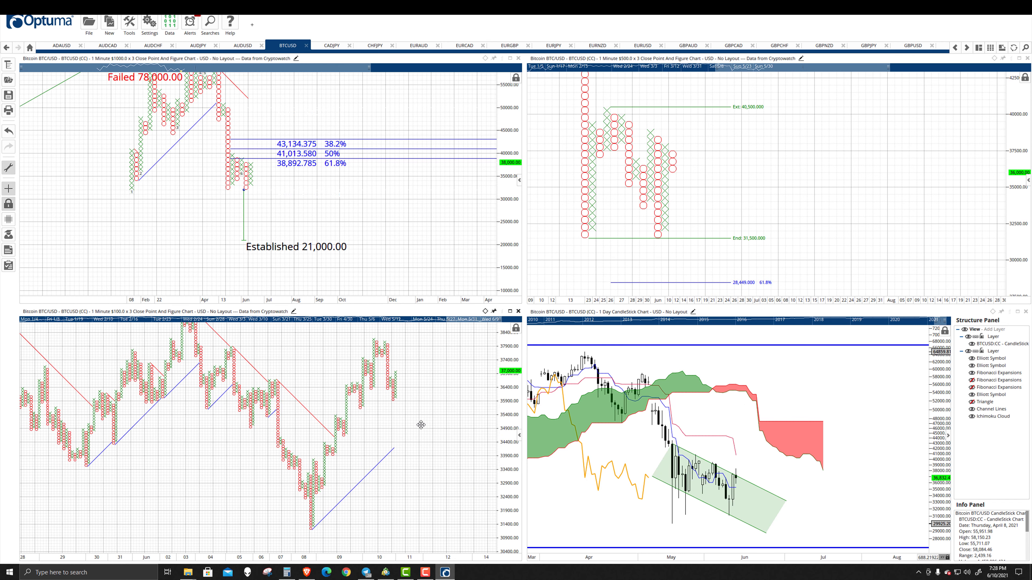
# Place a Vertical Targets count at the low of the latest O column on the maximized $100 x 3 point and figure chart
pyautogui.click(510, 311)
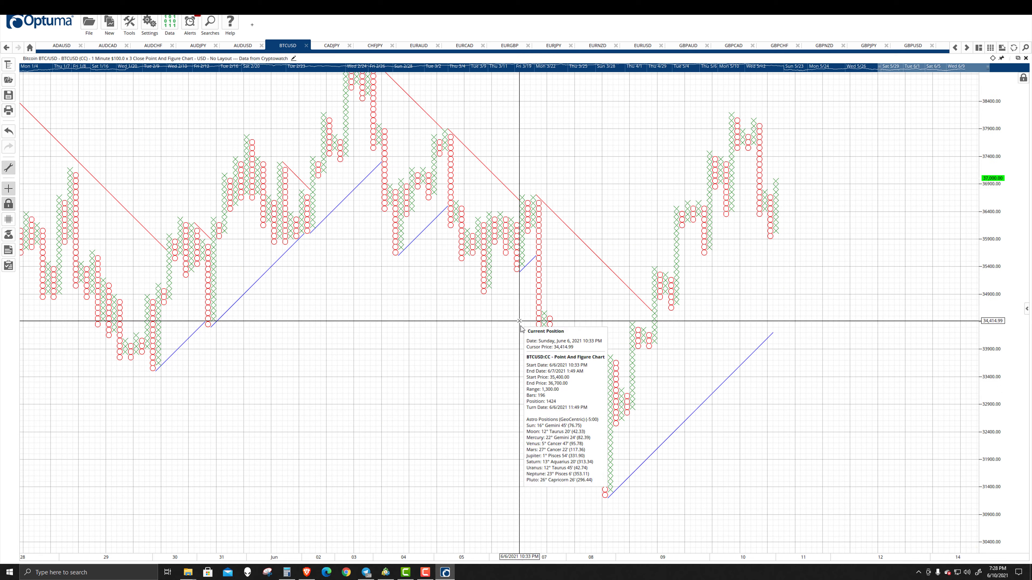
pyautogui.scroll(6, 518, 322)
pyautogui.moveTo(682, 283); pyautogui.dragTo(649, 336)
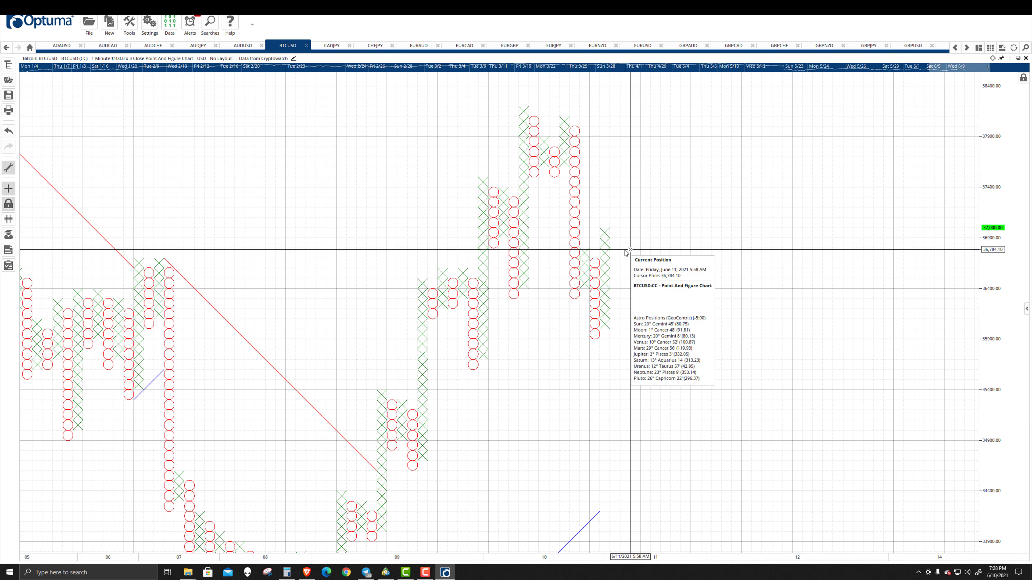
pyautogui.scroll(5, 650, 358)
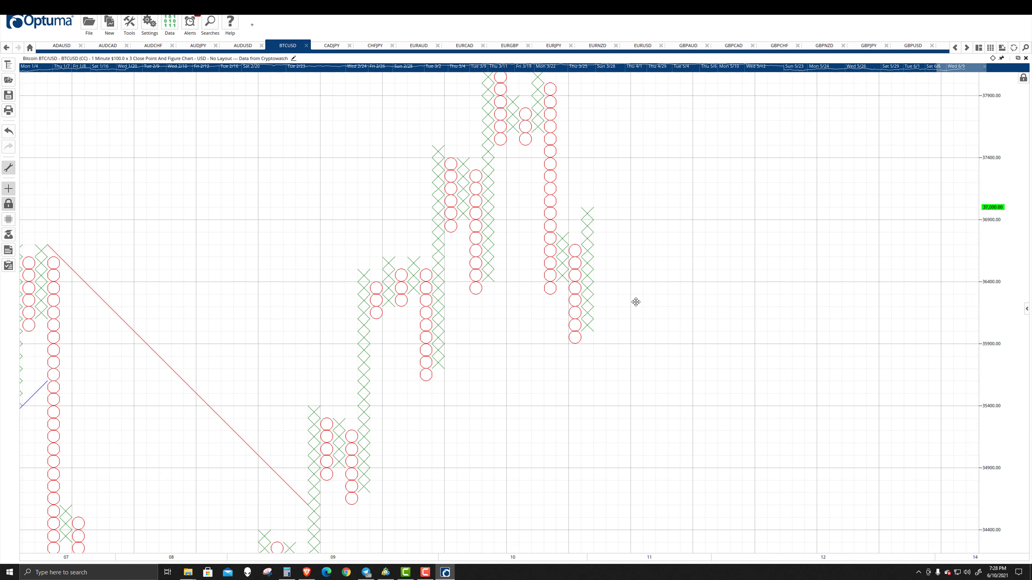
pyautogui.scroll(4, 607, 333)
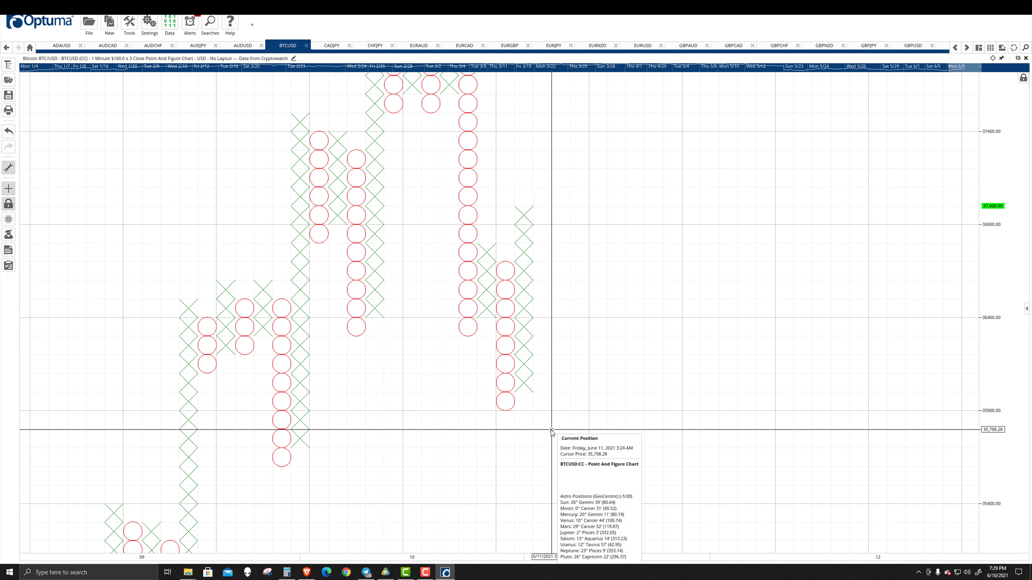
pyautogui.scroll(-5, 556, 429)
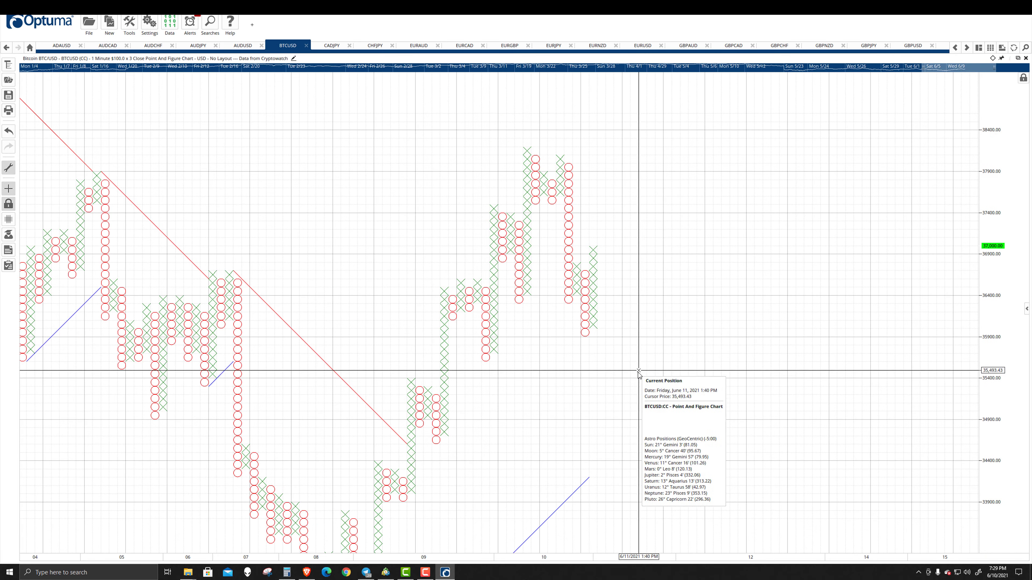
pyautogui.moveTo(652, 391); pyautogui.dragTo(632, 397)
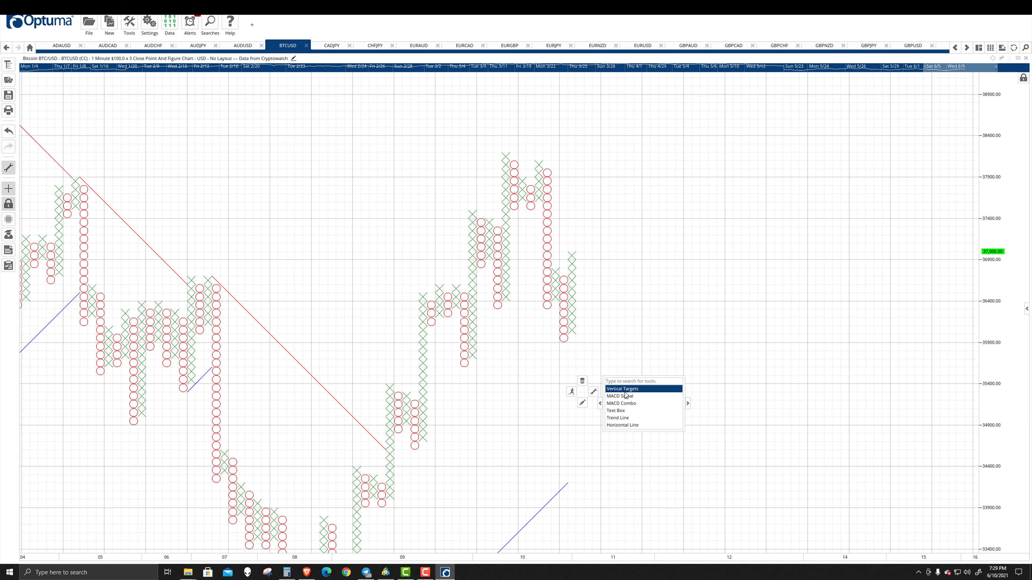
pyautogui.click(561, 343)
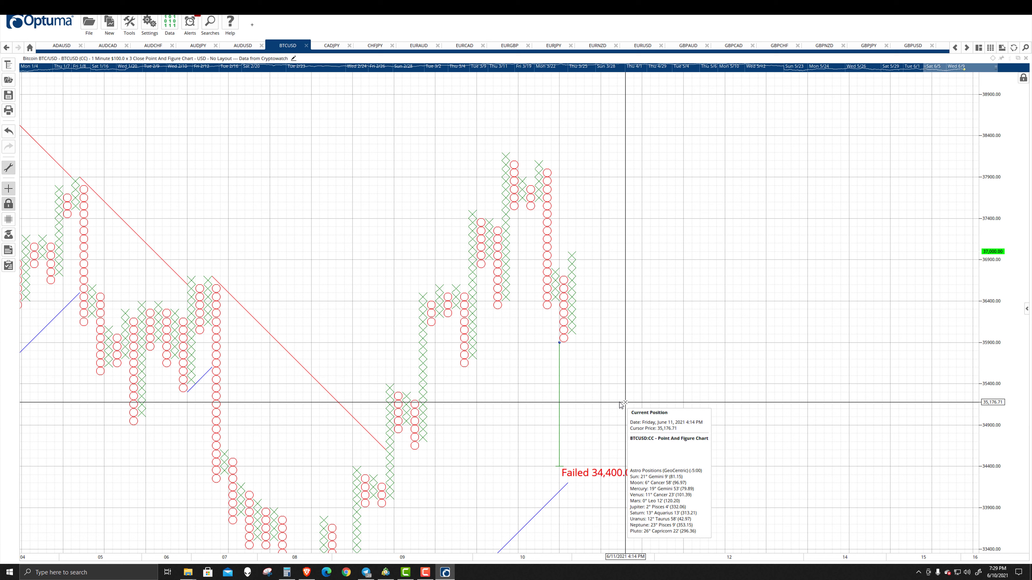
pyautogui.rightClick(611, 399)
pyautogui.moveTo(559, 345); pyautogui.dragTo(559, 347)
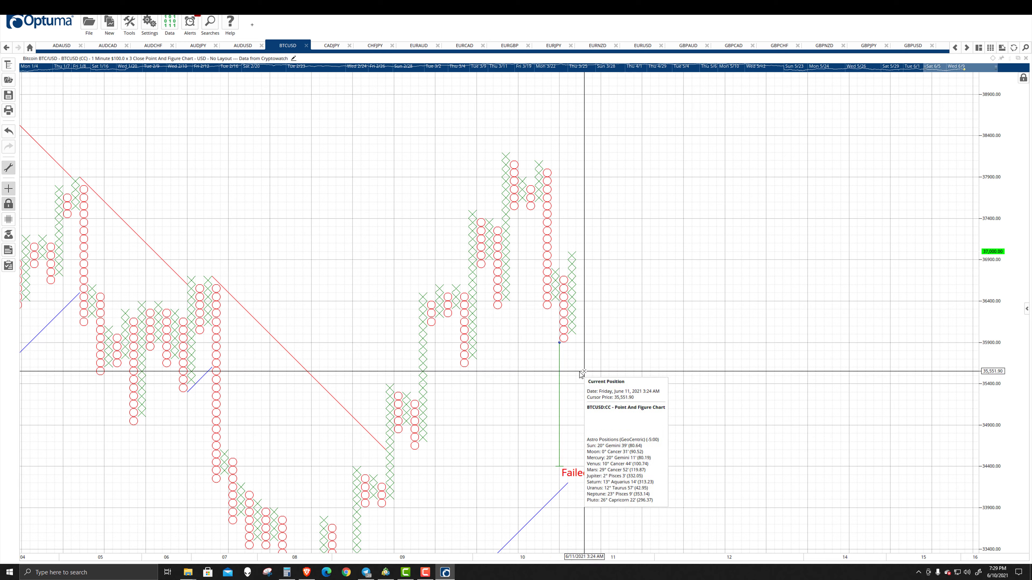
pyautogui.moveTo(602, 371); pyautogui.dragTo(624, 295)
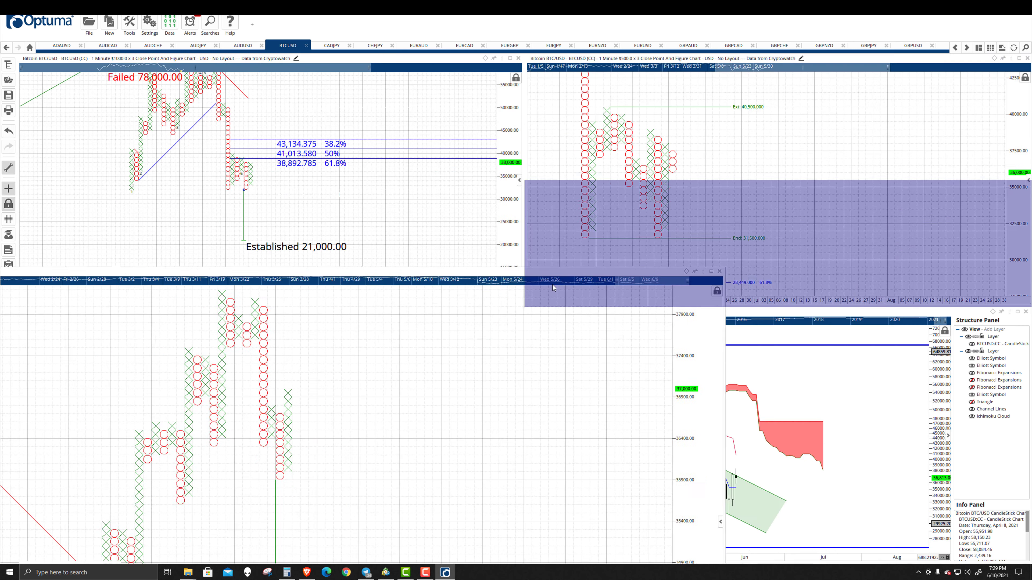
pyautogui.moveTo(552, 284); pyautogui.dragTo(553, 286)
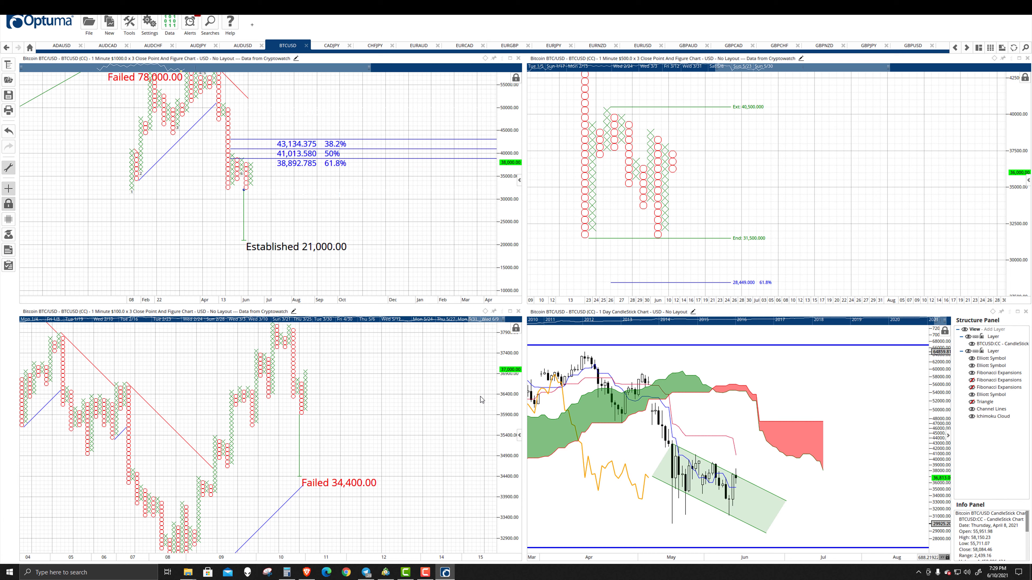
# Maximize the 1 Day candlestick chart and frame the descending channel together with the Ichimoku cloud ahead of it
pyautogui.scroll(-2, 780, 515)
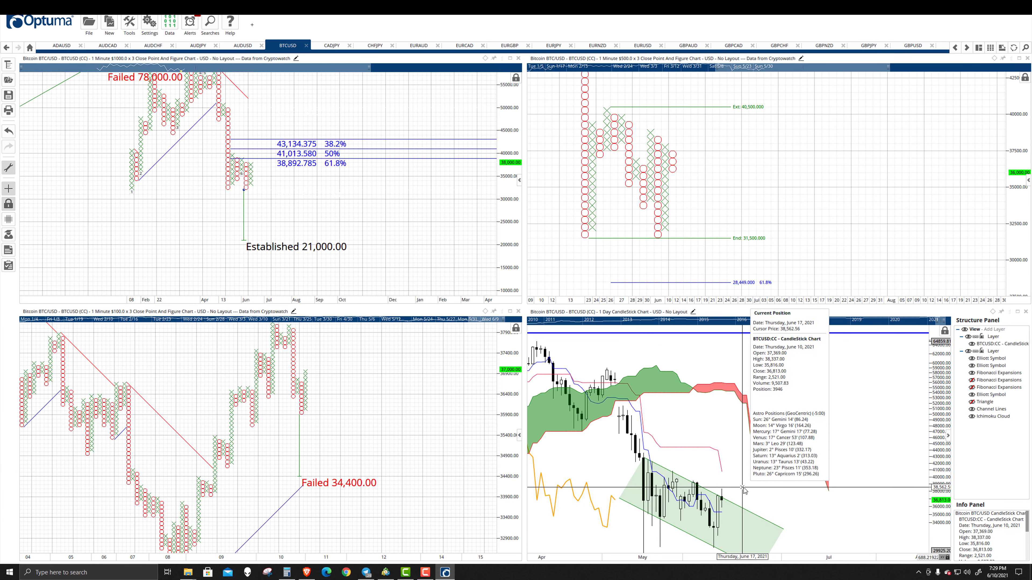
pyautogui.moveTo(744, 489); pyautogui.dragTo(733, 435)
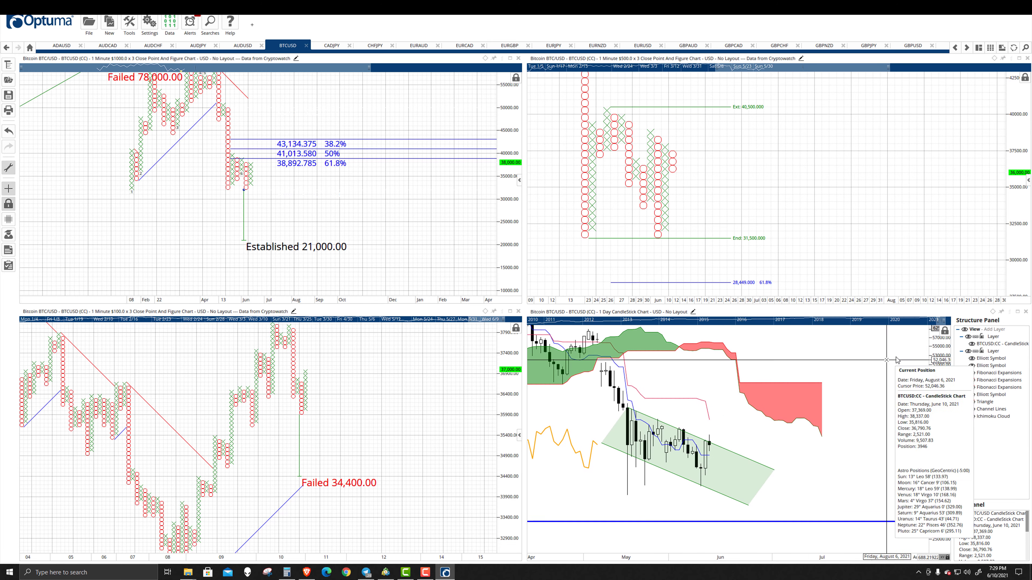
pyautogui.click(1017, 312)
pyautogui.moveTo(531, 333); pyautogui.dragTo(667, 341)
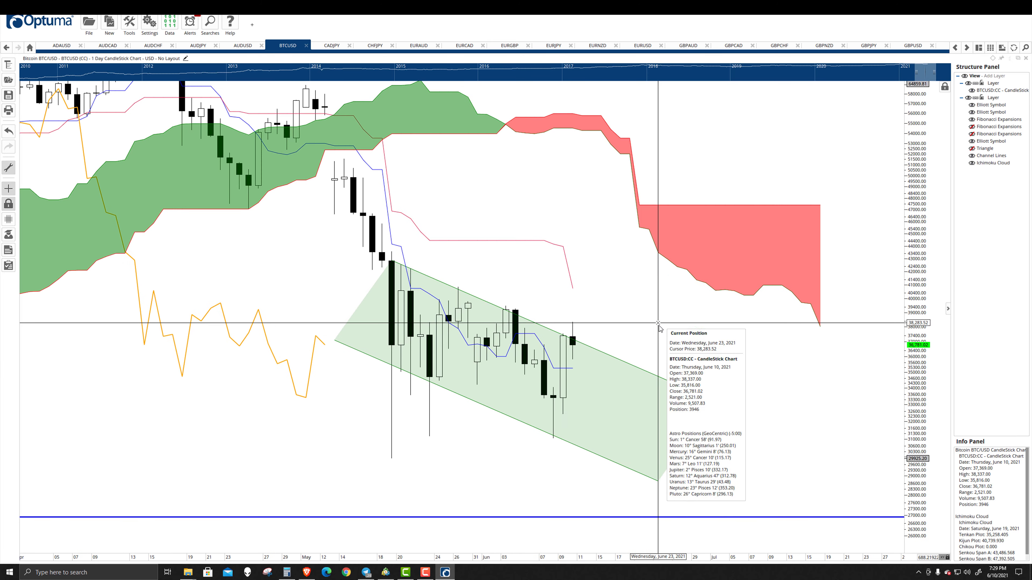